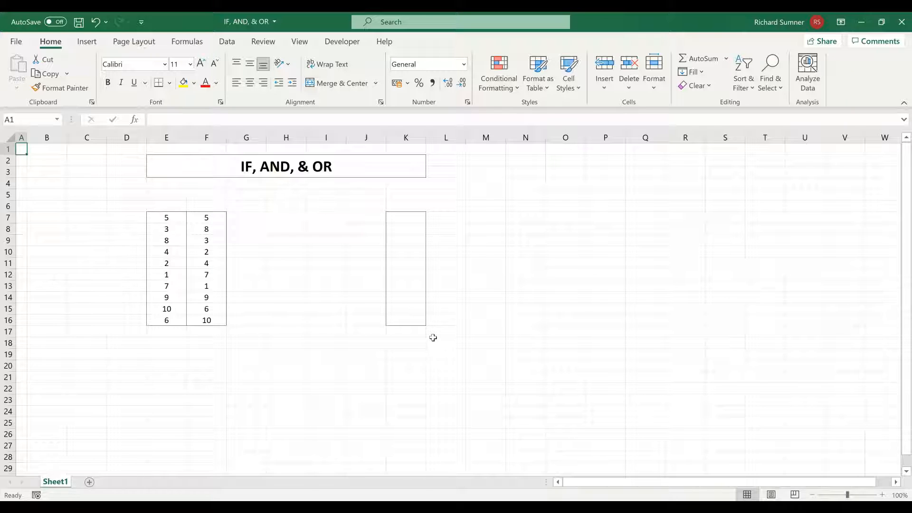
# Enter the formula =IF(E7=5, "X", "") in cell K7.
pyautogui.click(404, 214)
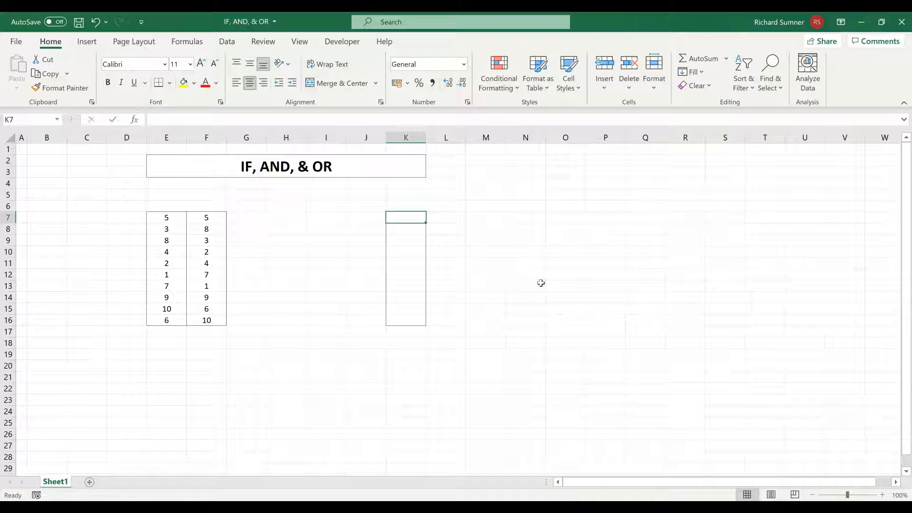
pyautogui.write('=')
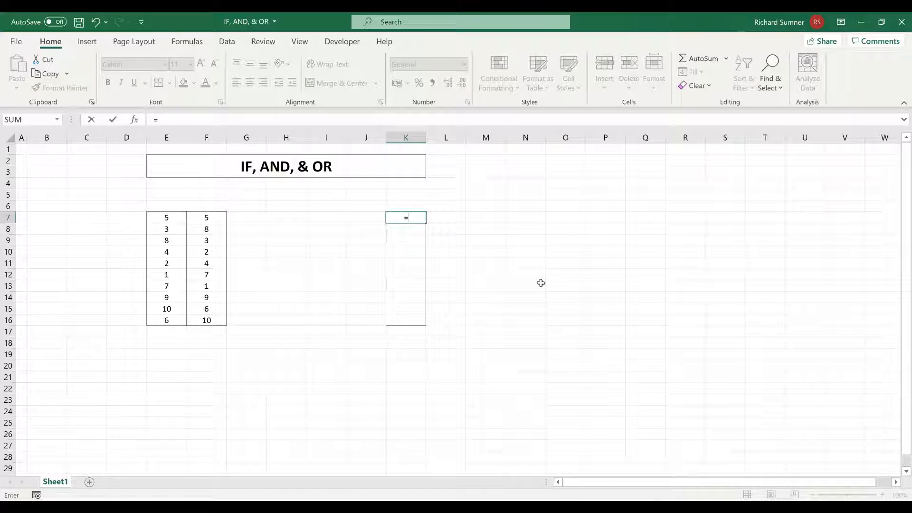
pyautogui.write('IF(')
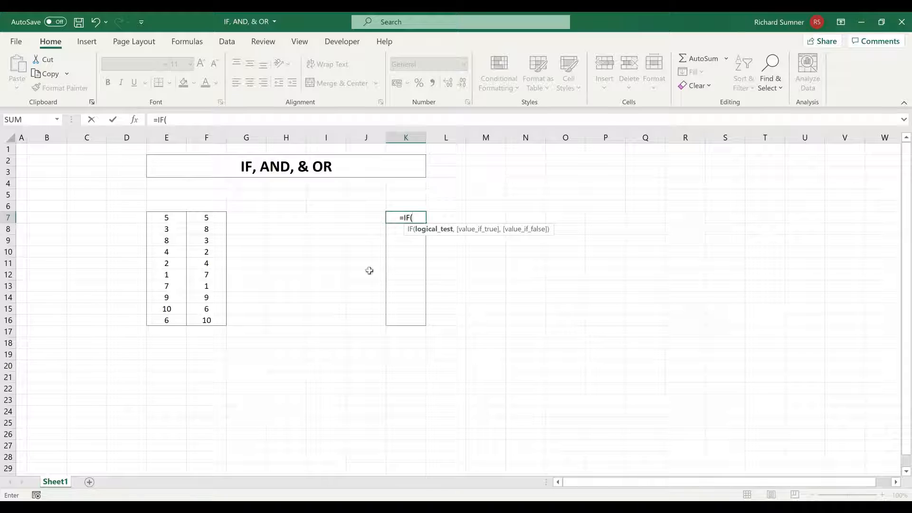
pyautogui.click(173, 216)
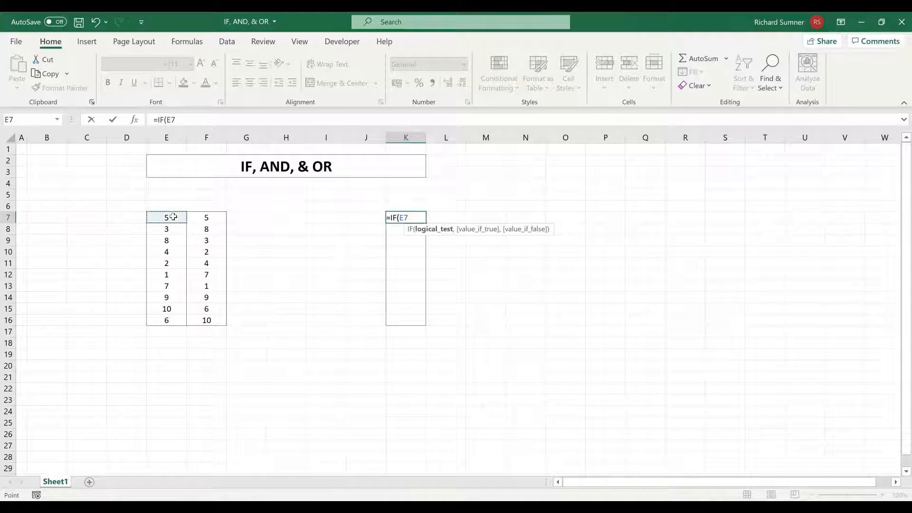
pyautogui.write('=5')
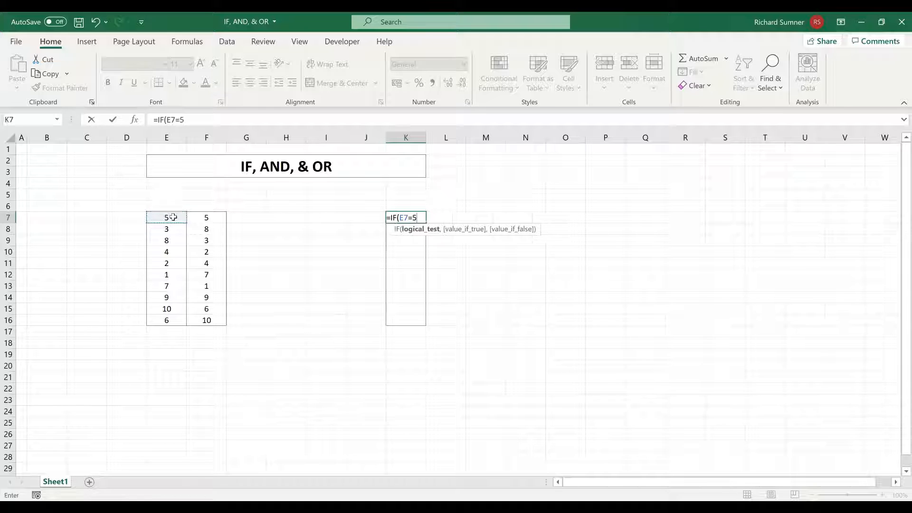
pyautogui.write(',')
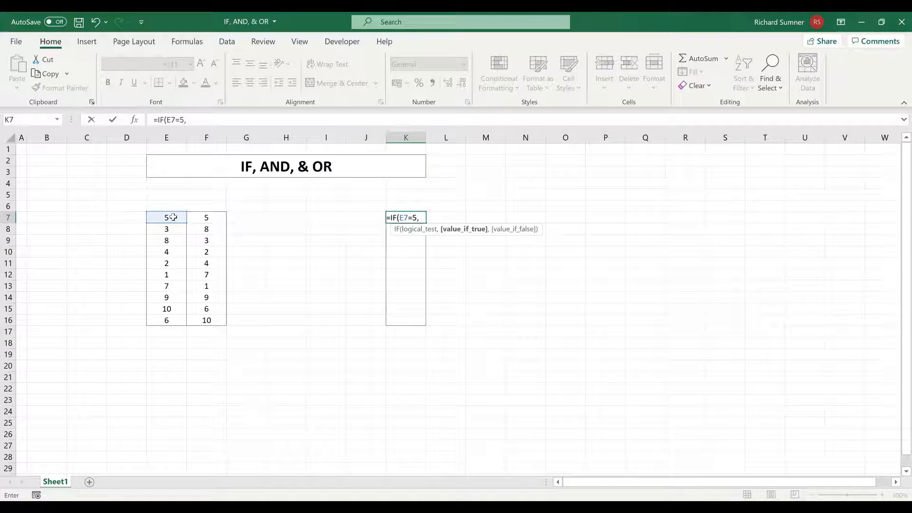
pyautogui.write(' "X"')
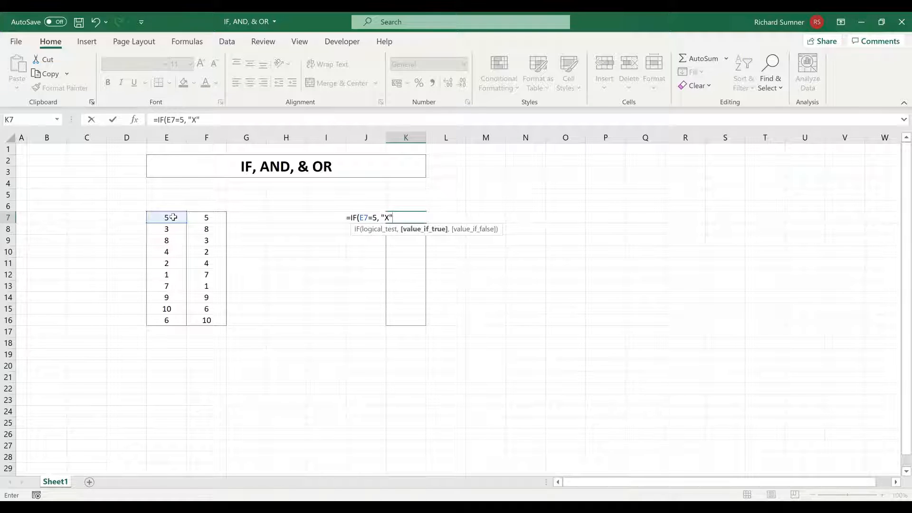
pyautogui.write(',')
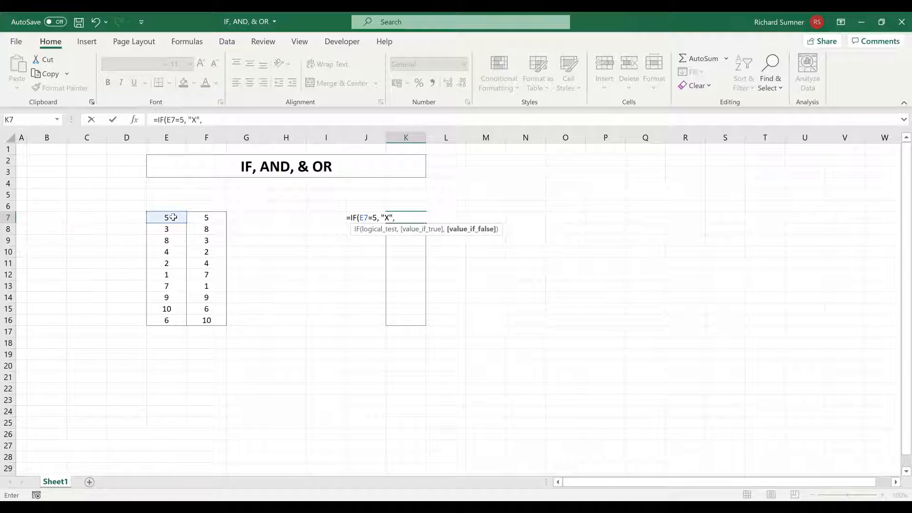
pyautogui.write(' "")')
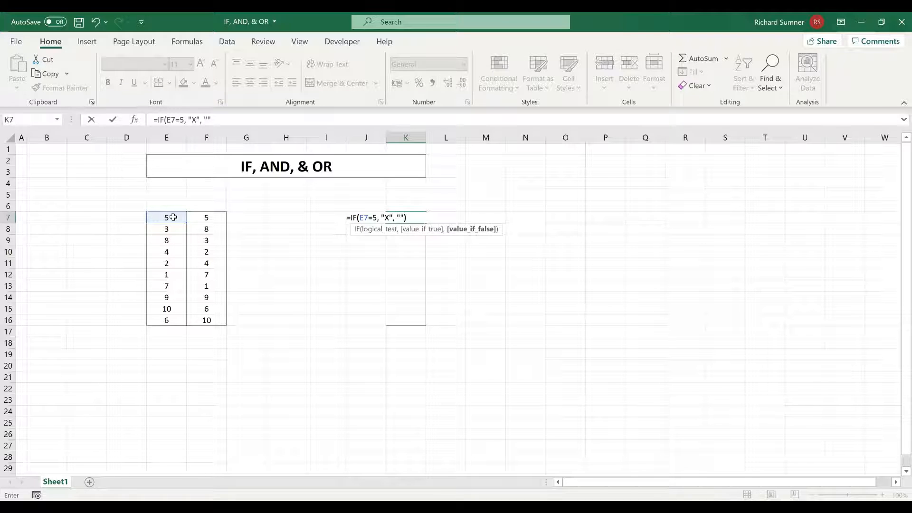
pyautogui.press('Return')
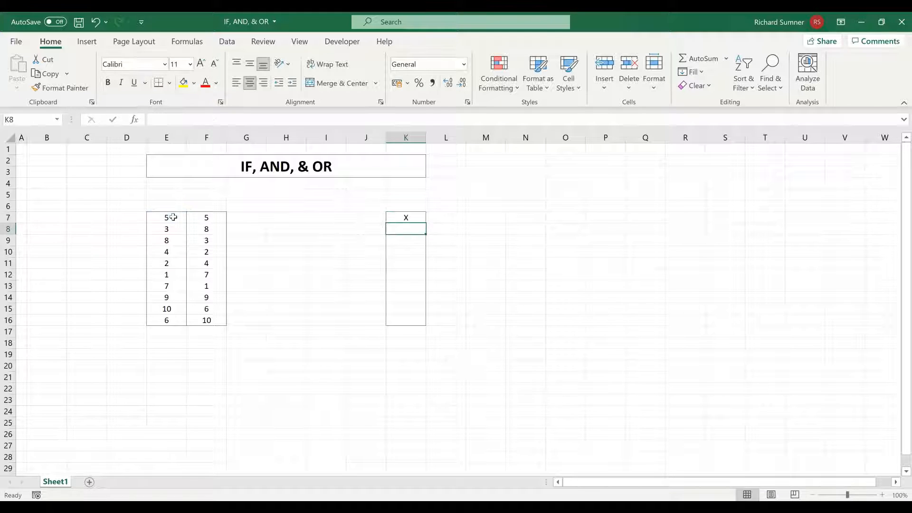
# Copy the IF formula from K7 and paste it as formulas only into K8:K16.
pyautogui.click(406, 218)
pyautogui.hotkey('ctrl', 'c')
pyautogui.moveTo(417, 229); pyautogui.dragTo(407, 321)
pyautogui.rightClick(396, 288)
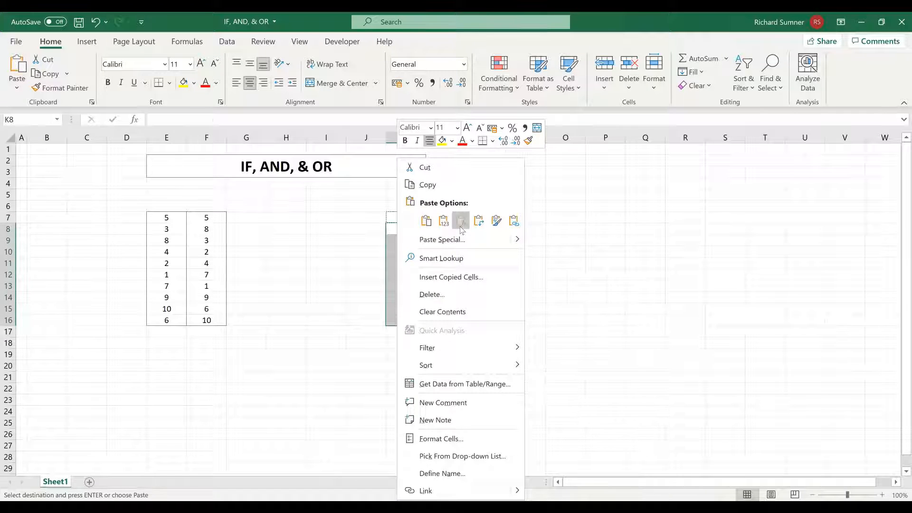
pyautogui.click(460, 218)
pyautogui.press('Escape')
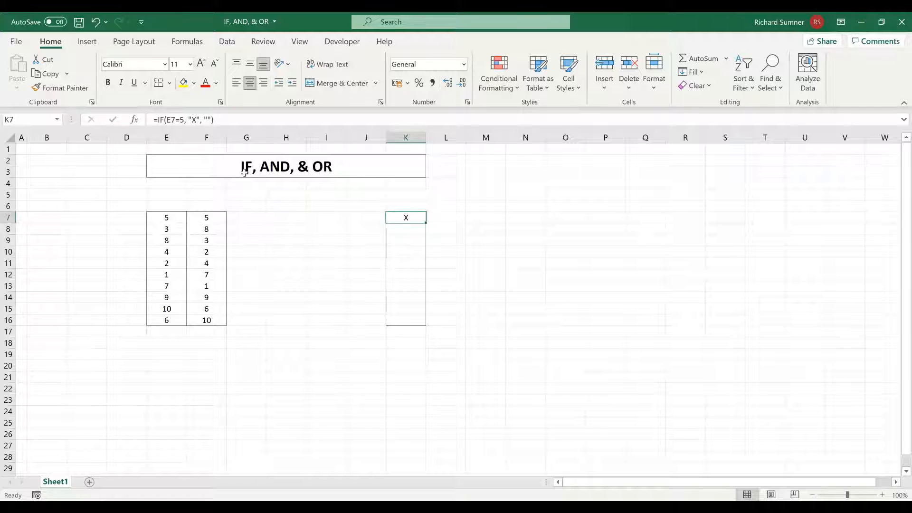
# Replace the arguments of the IF formula in K7 with the logical test OR(E7=5, F7=5).
pyautogui.click(176, 119)
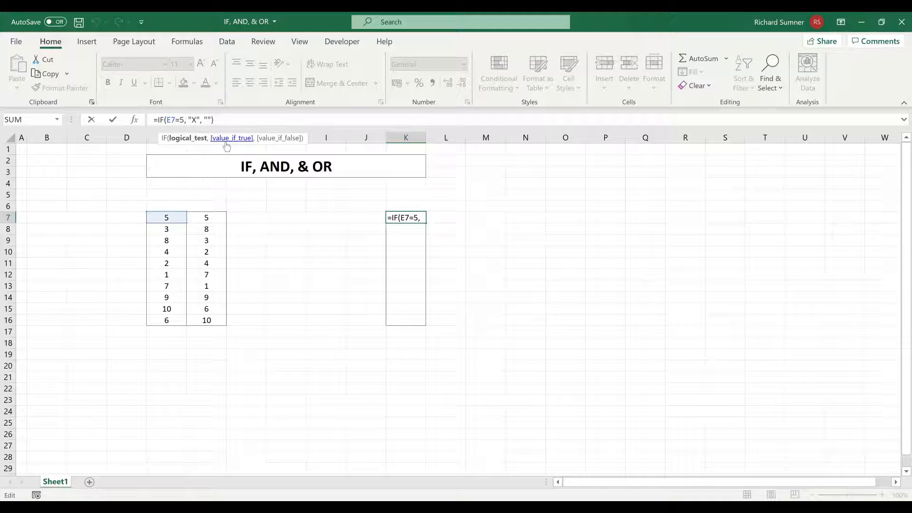
pyautogui.moveTo(169, 119); pyautogui.dragTo(297, 123)
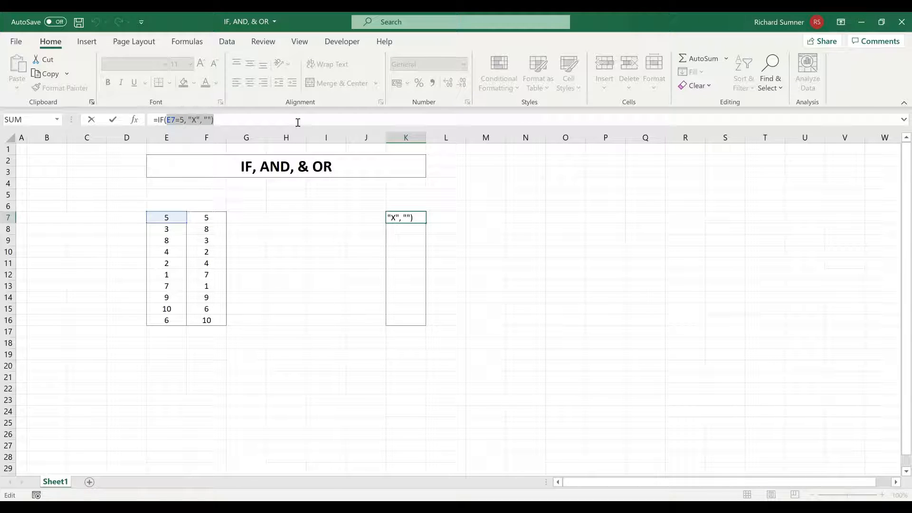
pyautogui.press('BackSpace')
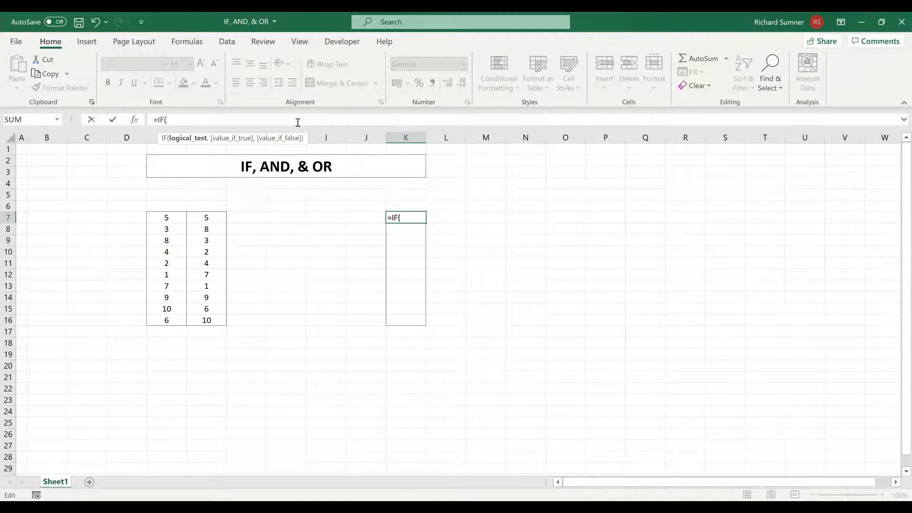
pyautogui.write('OR(')
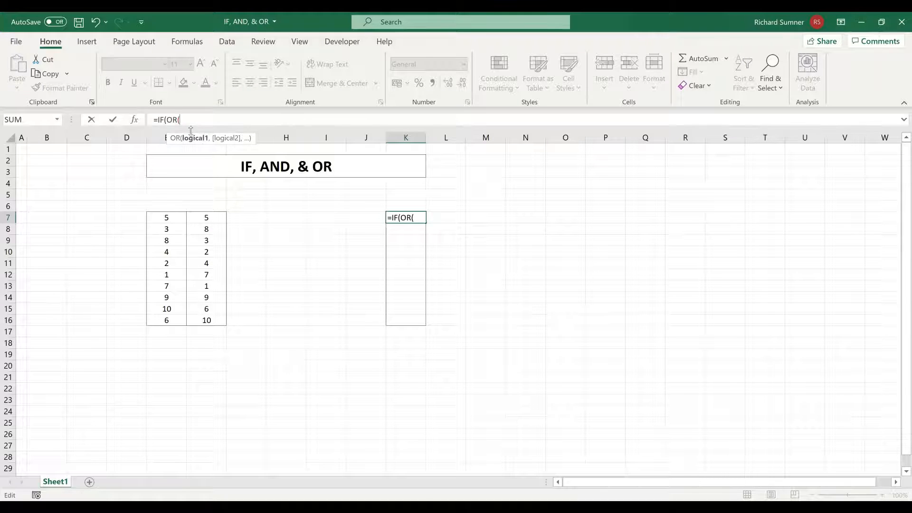
pyautogui.click(181, 219)
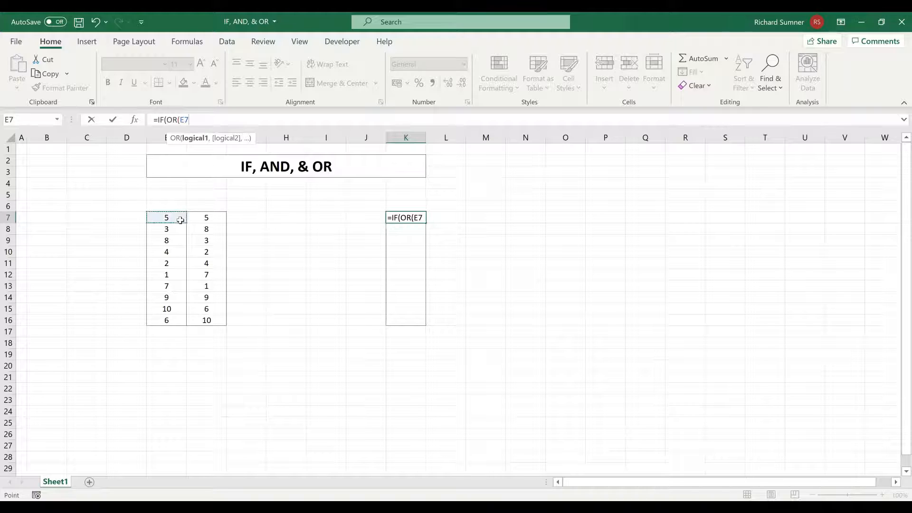
pyautogui.write('=5,')
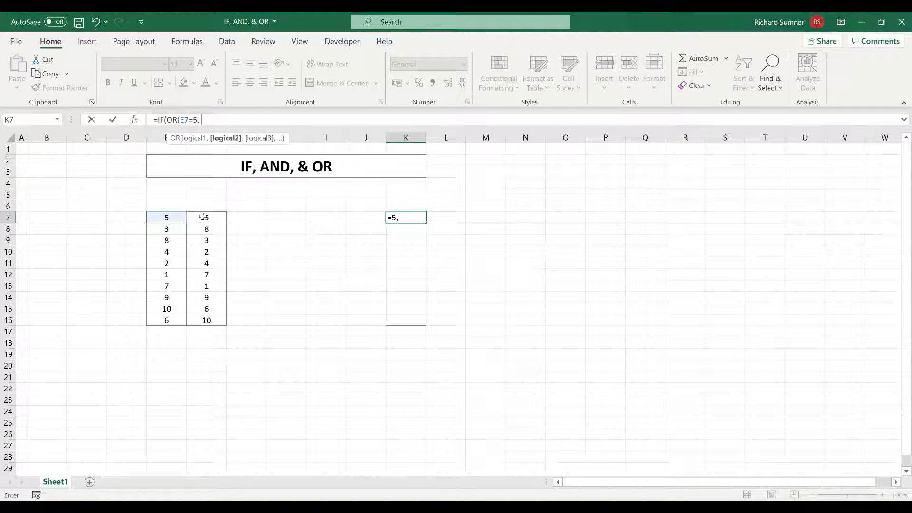
pyautogui.click(203, 216)
pyautogui.write('=')
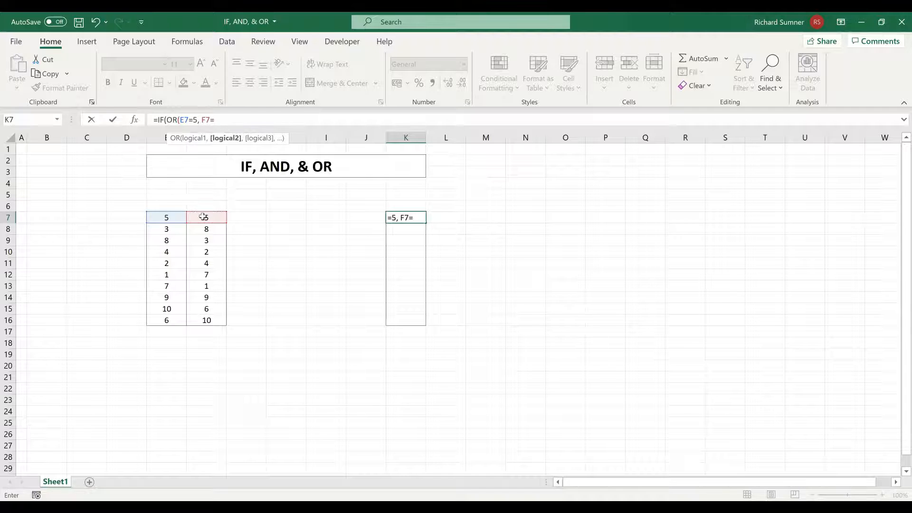
pyautogui.write('5')
pyautogui.write(')')
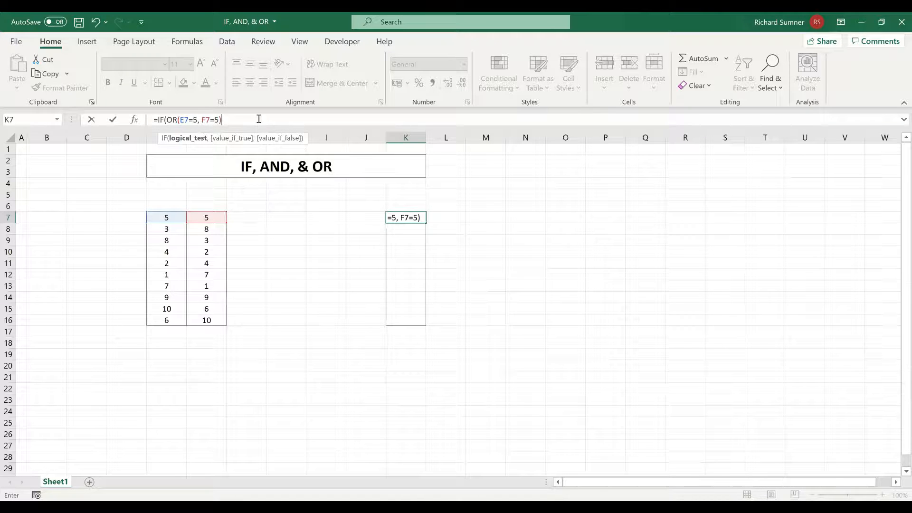
# Complete the K7 formula so it returns "X" when true and an empty string "" when false.
pyautogui.write(',')
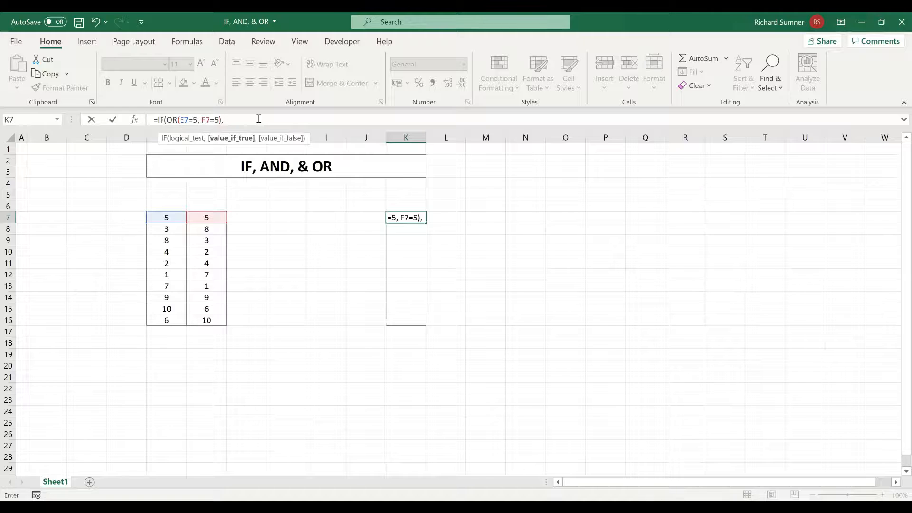
pyautogui.write(' "X", ""')
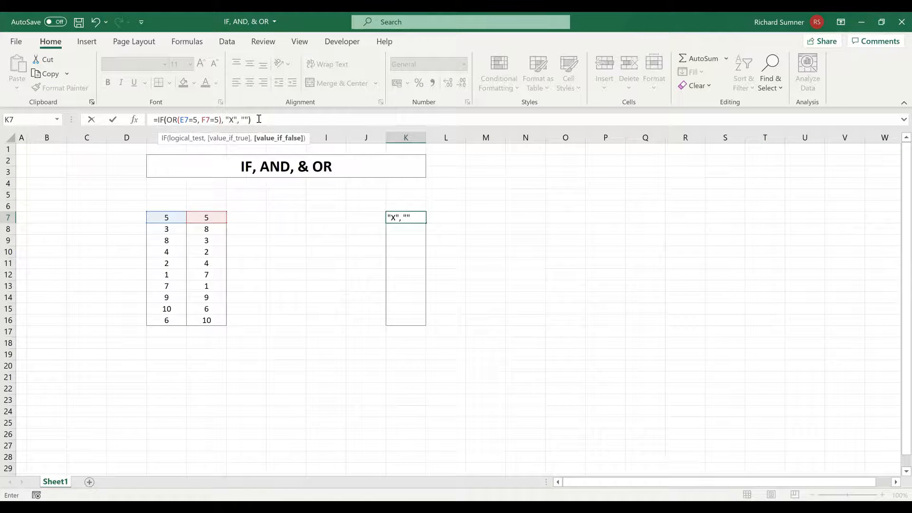
pyautogui.write(')')
pyautogui.press('Return')
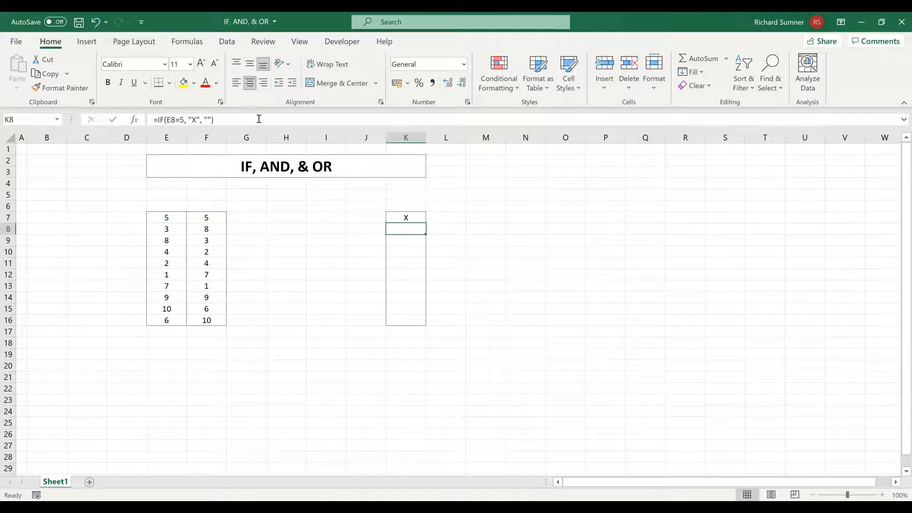
# Copy the IF/OR formula testing for 5 from K7 into K8:K16.
pyautogui.click(410, 218)
pyautogui.hotkey('ctrl', 'c')
pyautogui.moveTo(406, 229); pyautogui.dragTo(405, 317)
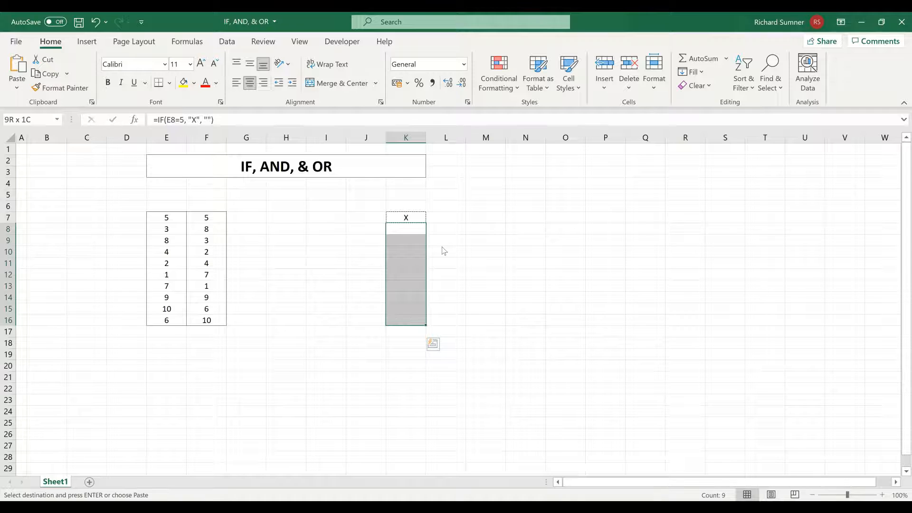
pyautogui.click(473, 239)
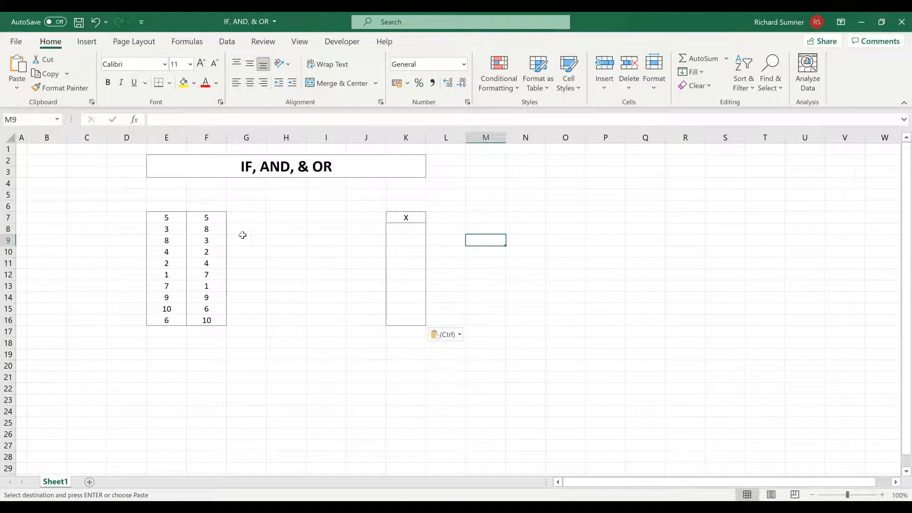
# Change both comparison values in the K7 formula to 8, giving =IF(OR(E7=8, F7=8), "X", "").
pyautogui.click(393, 218)
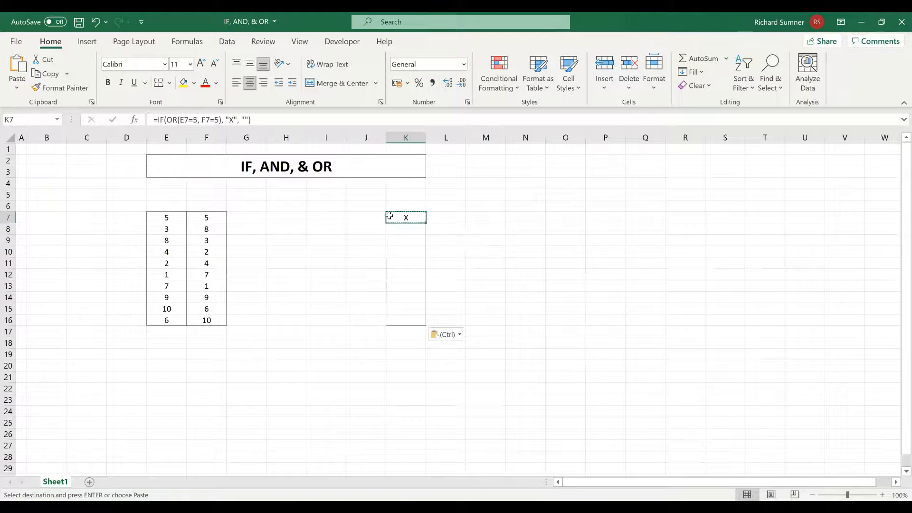
pyautogui.doubleClick(197, 120)
pyautogui.write('8')
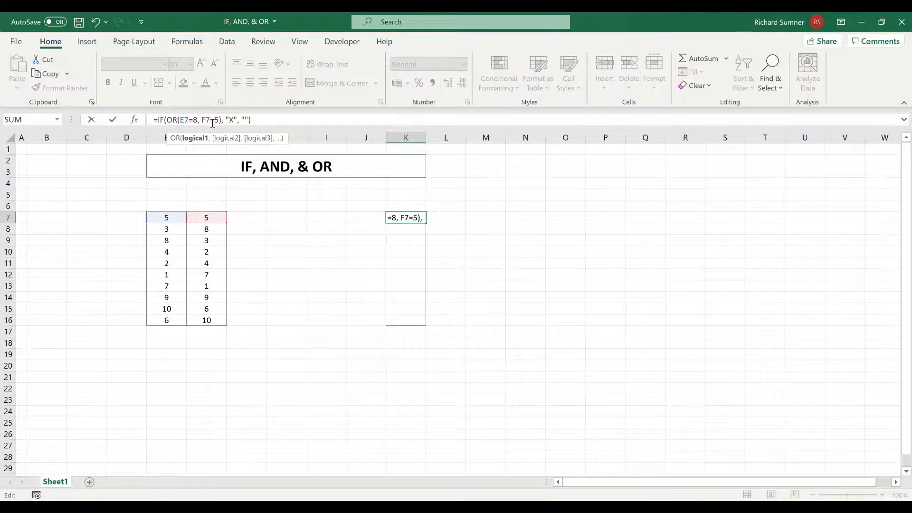
pyautogui.doubleClick(218, 121)
pyautogui.write('8')
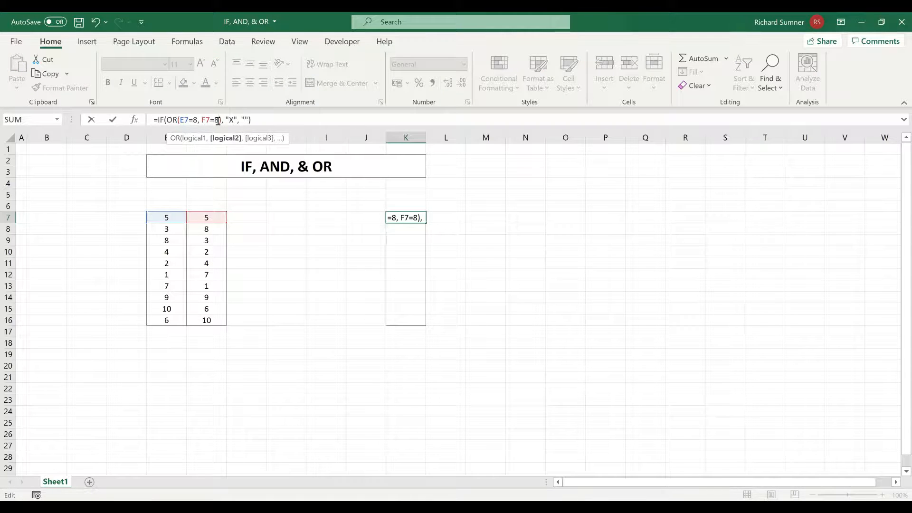
pyautogui.press('Return')
# Copy the K7 formula testing for 8 into K8:K16 and clear the copy selection.
pyautogui.rightClick(402, 216)
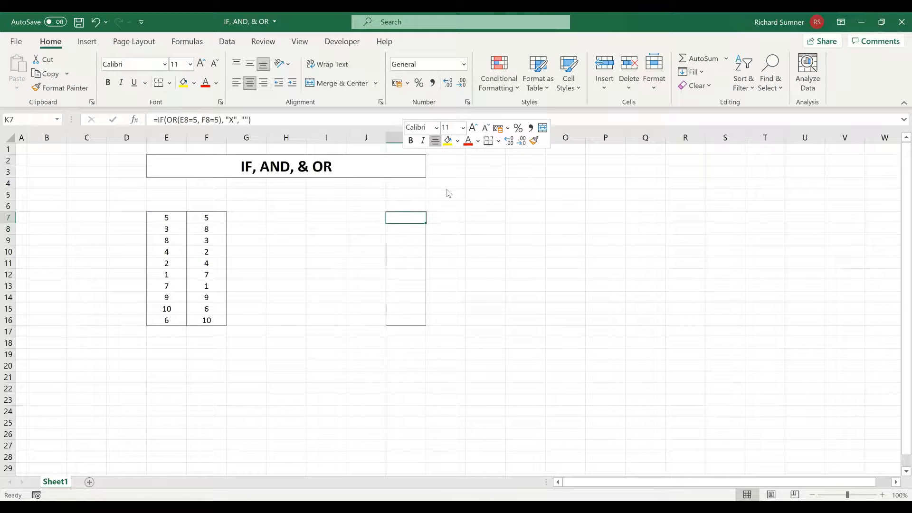
pyautogui.hotkey('ctrl', 'c')
pyautogui.moveTo(400, 228); pyautogui.dragTo(404, 321)
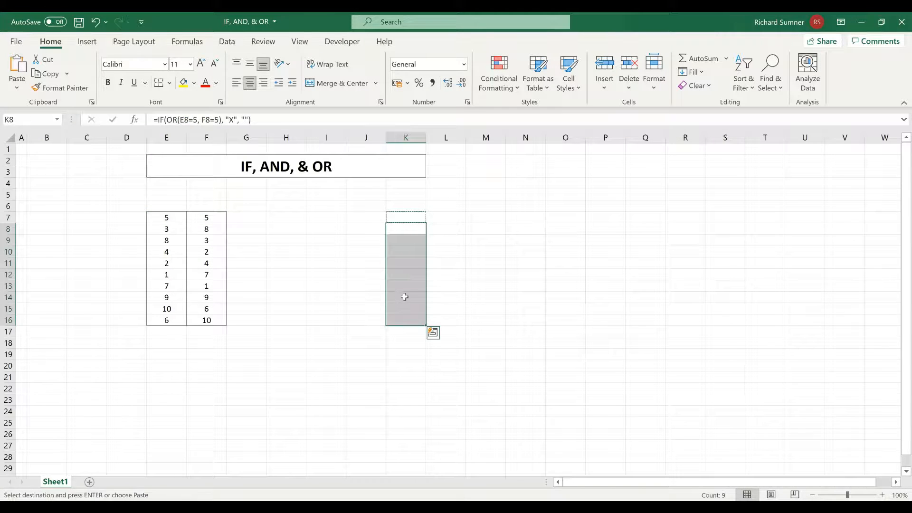
pyautogui.rightClick(404, 296)
pyautogui.click(516, 259)
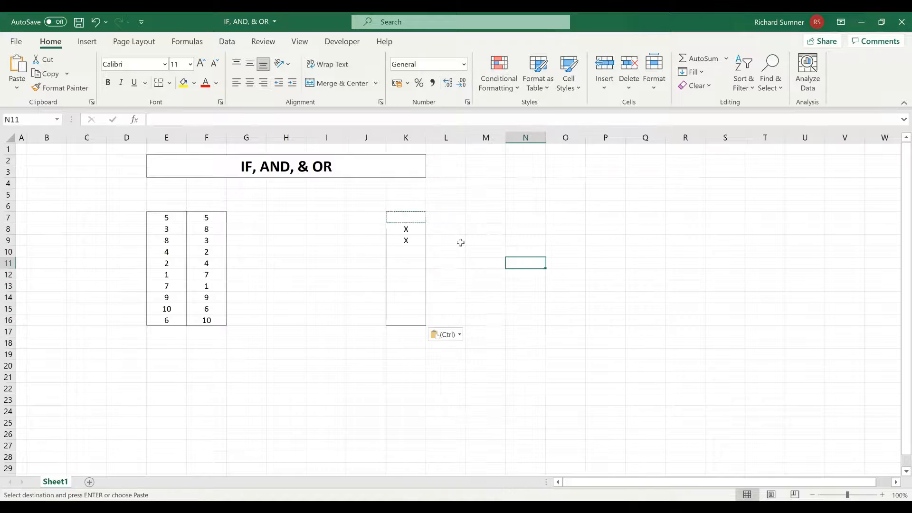
pyautogui.press('Escape')
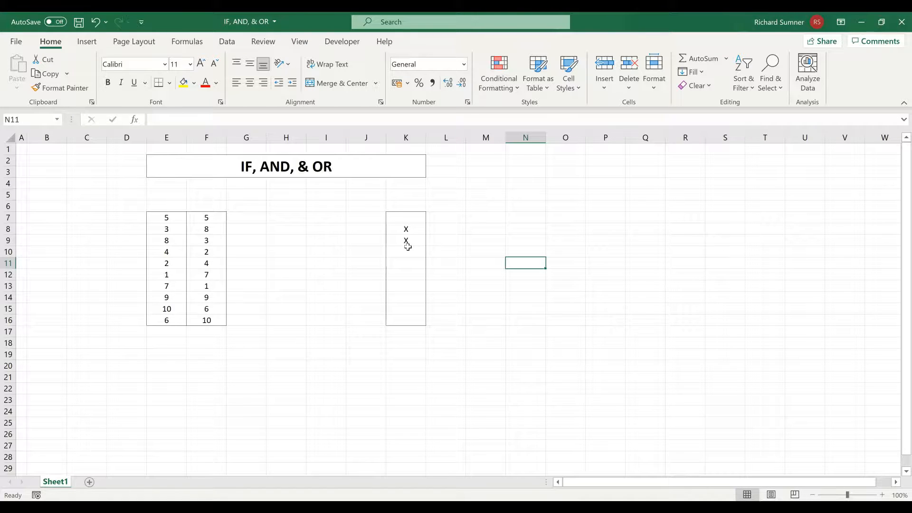
# Replace OR with AND in the K7 formula, giving =IF(AND(E7=8, F7=8), "X", "").
pyautogui.click(396, 219)
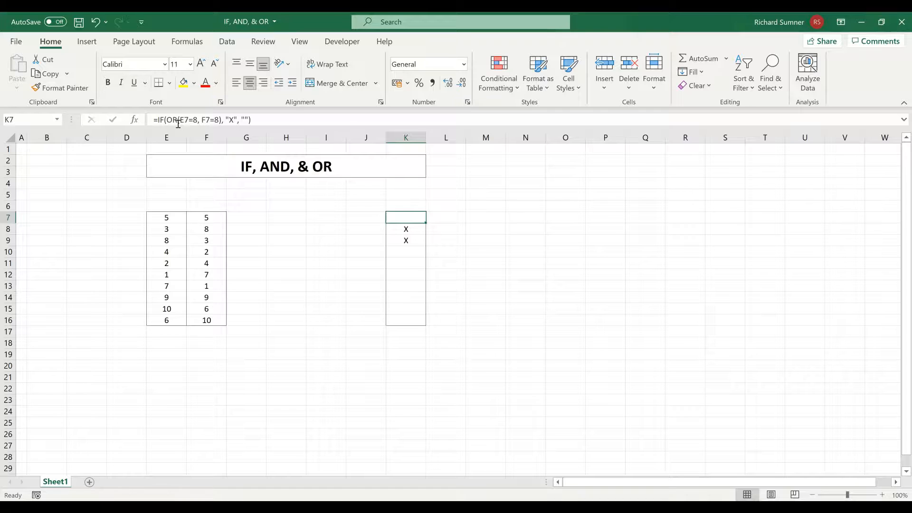
pyautogui.moveTo(177, 122); pyautogui.dragTo(169, 122)
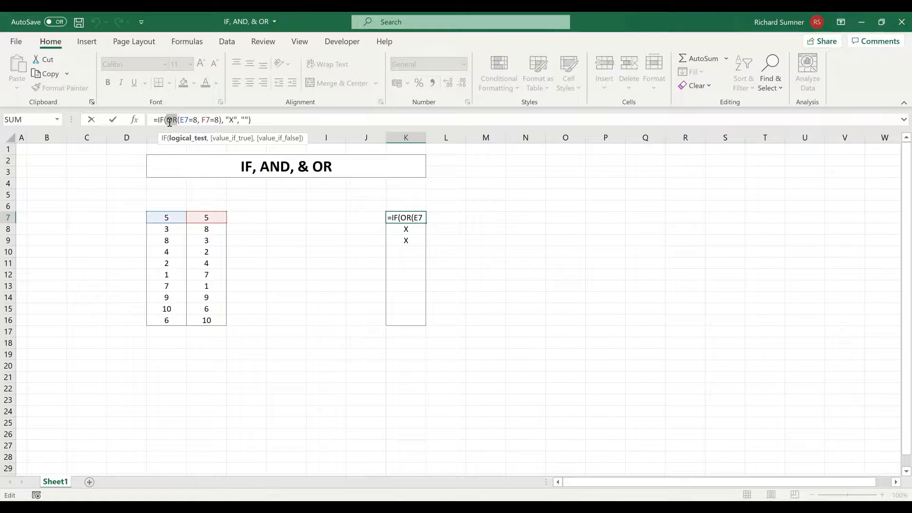
pyautogui.write('AND')
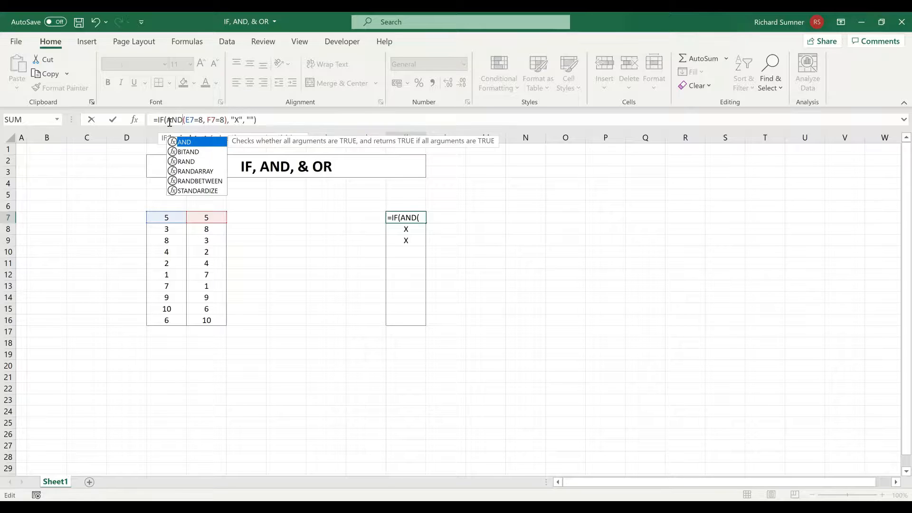
pyautogui.press('Return')
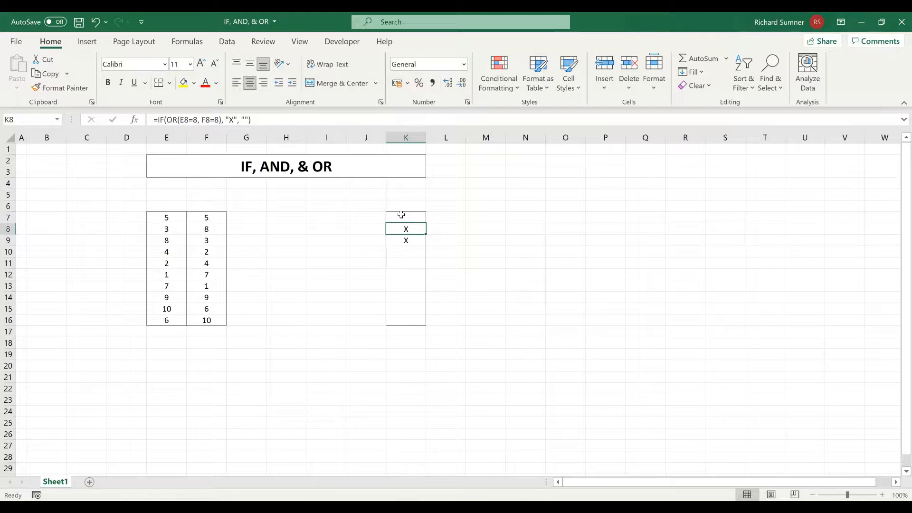
# Copy the IF/AND formula testing for 8 from K7 into K8:K16 and clear the copy selection.
pyautogui.click(406, 220)
pyautogui.hotkey('ctrl', 'c')
pyautogui.moveTo(407, 227); pyautogui.dragTo(410, 319)
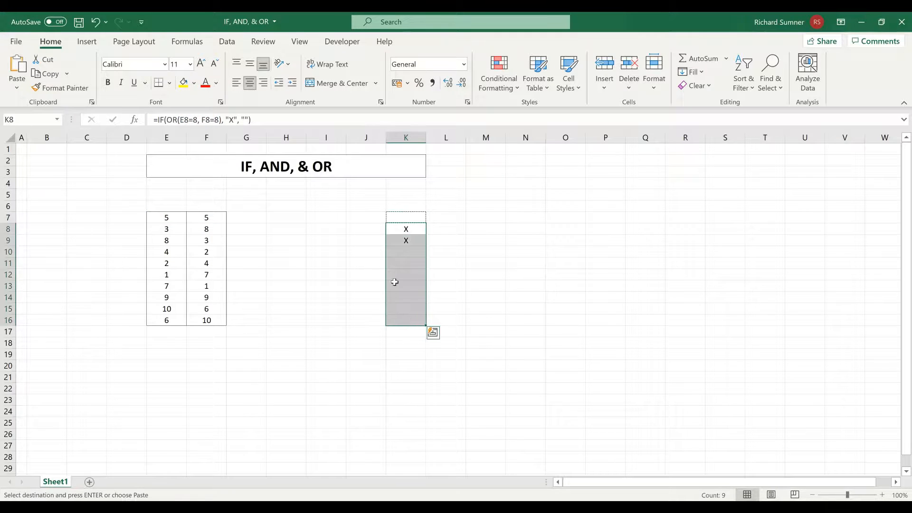
pyautogui.click(460, 219)
pyautogui.click(522, 250)
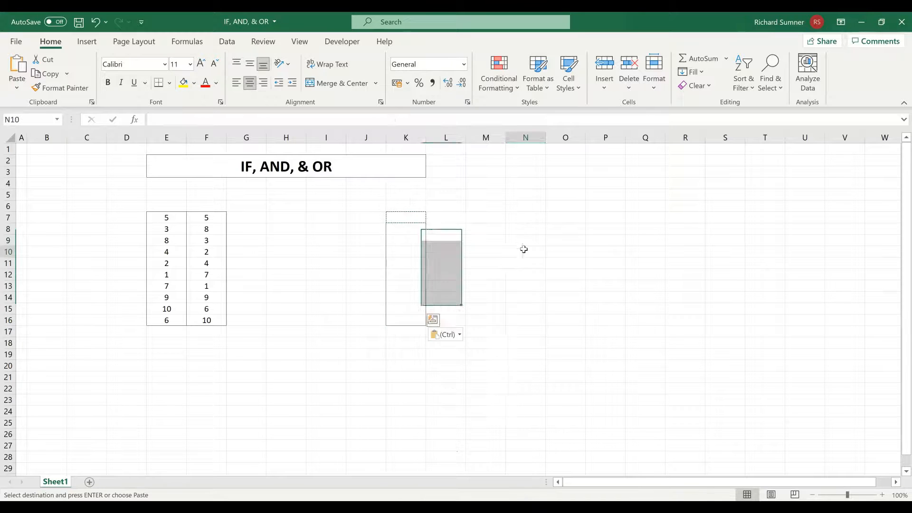
pyautogui.press('Escape')
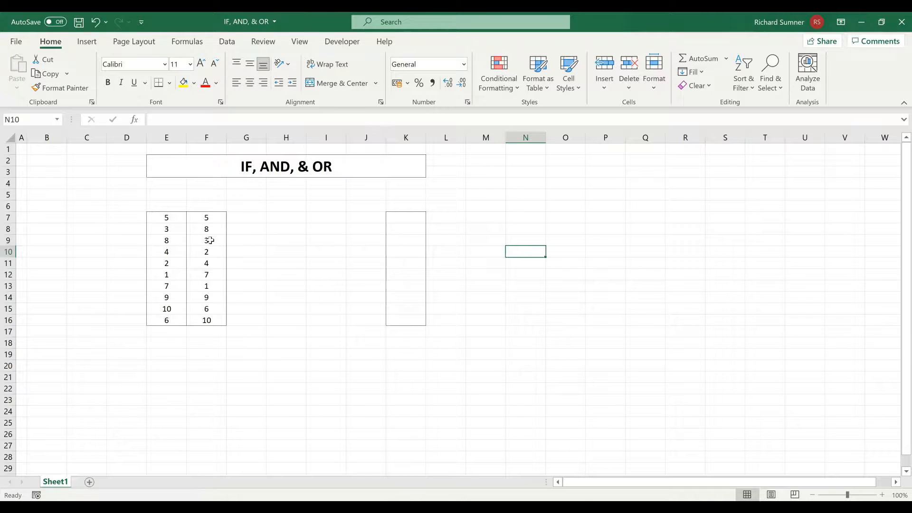
# Test the AND formula in row 9 by setting F9 to 8, and set F9 back to 3.
pyautogui.click(210, 241)
pyautogui.write('8')
pyautogui.press('Return')
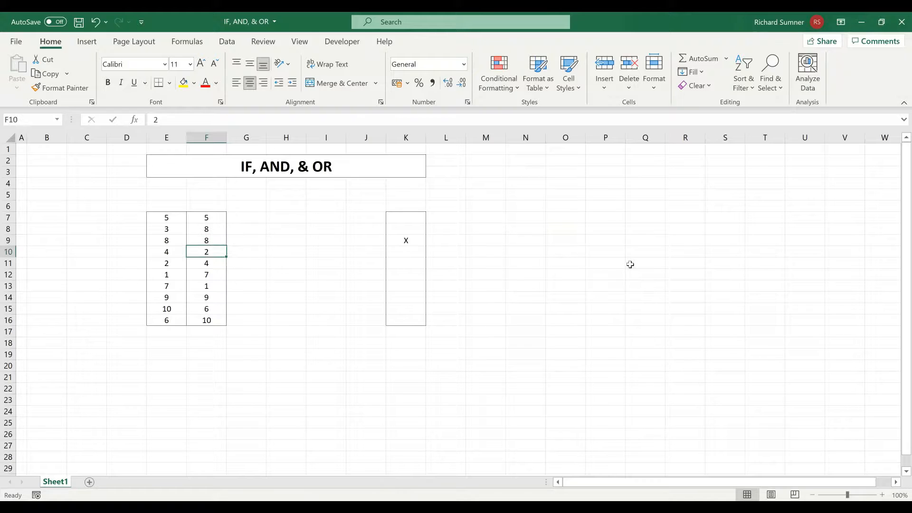
pyautogui.press('Up')
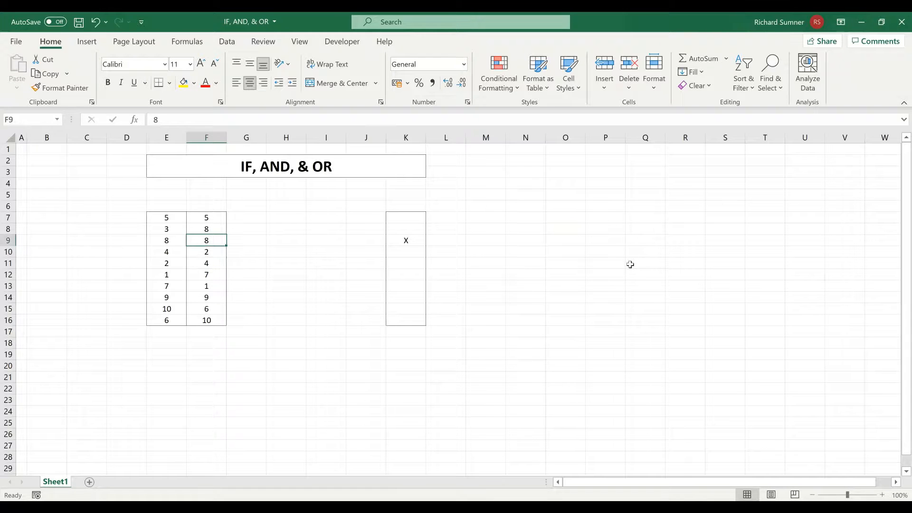
pyautogui.write('3')
pyautogui.press('Return')
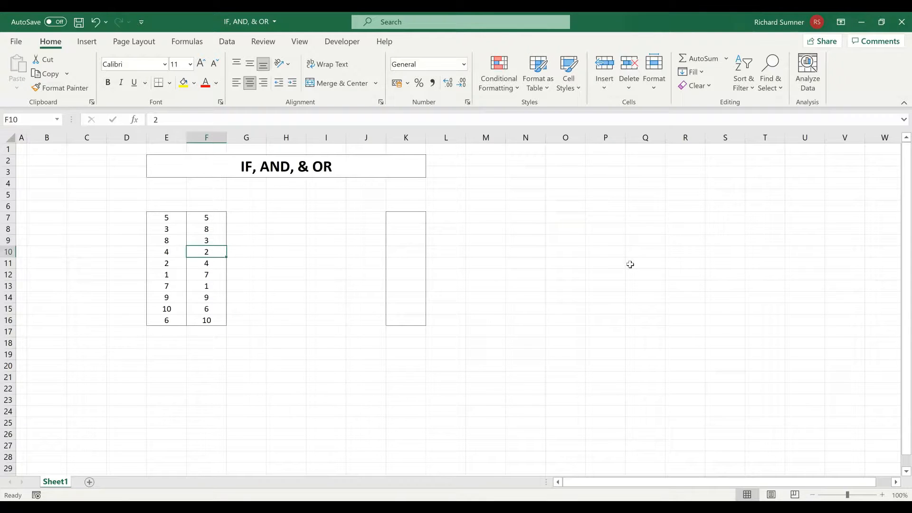
pyautogui.click(402, 218)
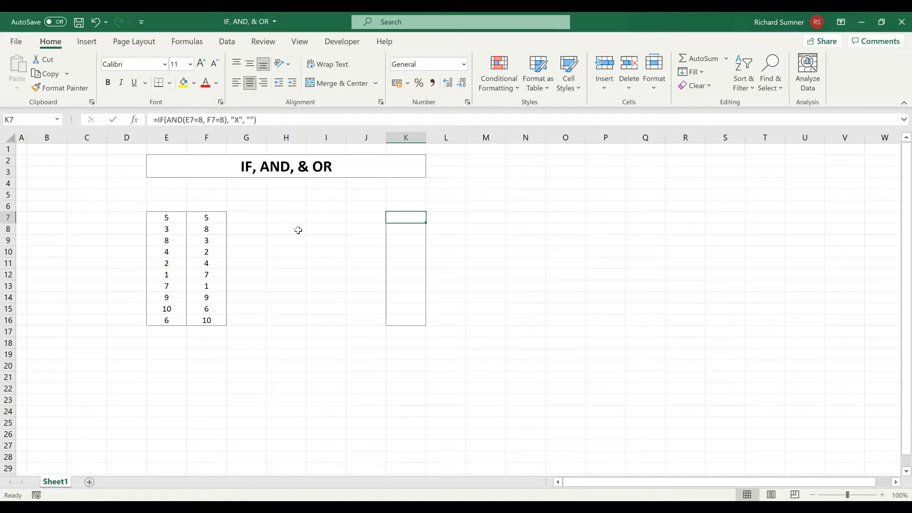
pyautogui.press('Down')
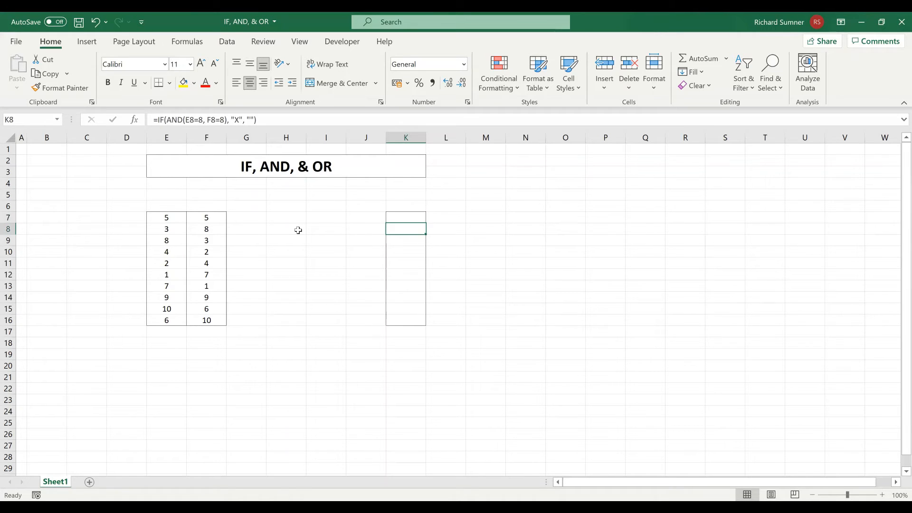
pyautogui.press('Up')
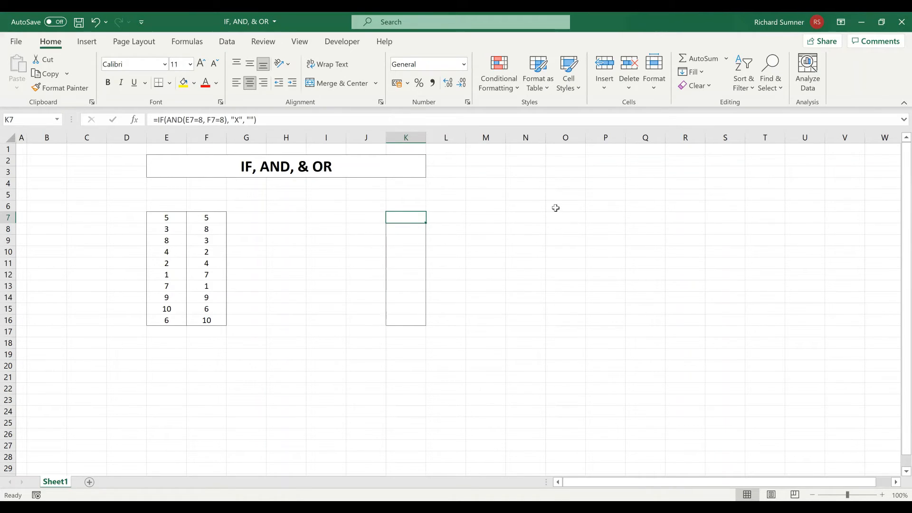